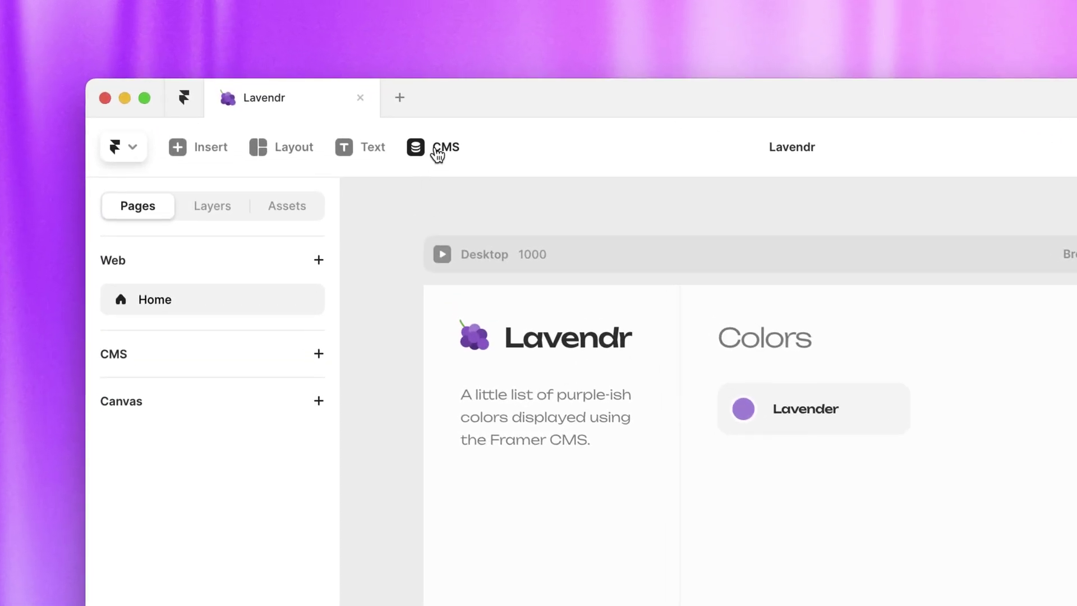
Step: Open the CMS Colors collection and bring up its Import CSV dialog
click(436, 152)
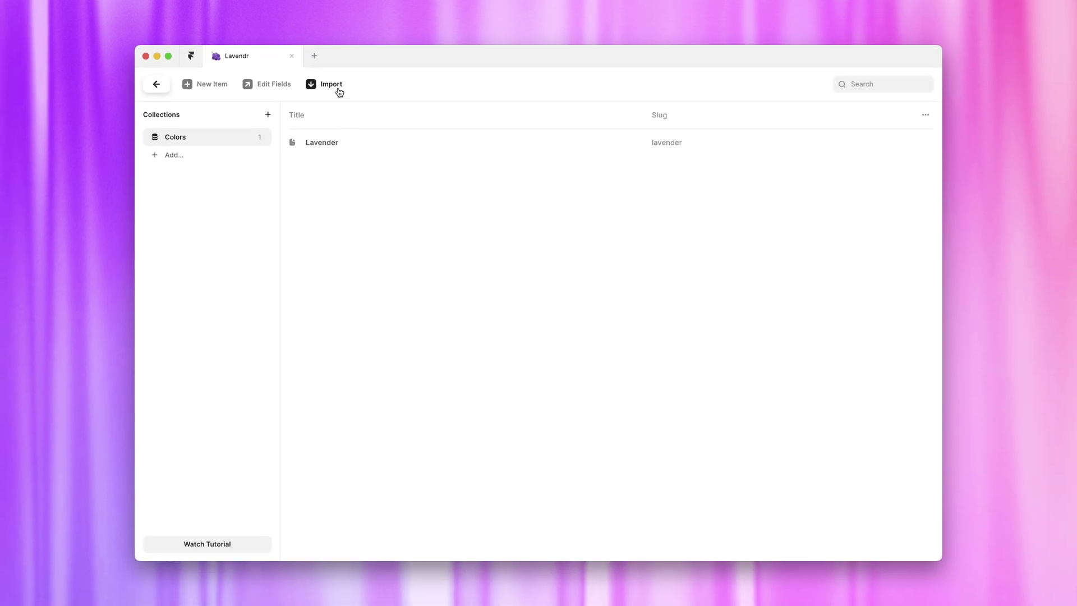
click(339, 92)
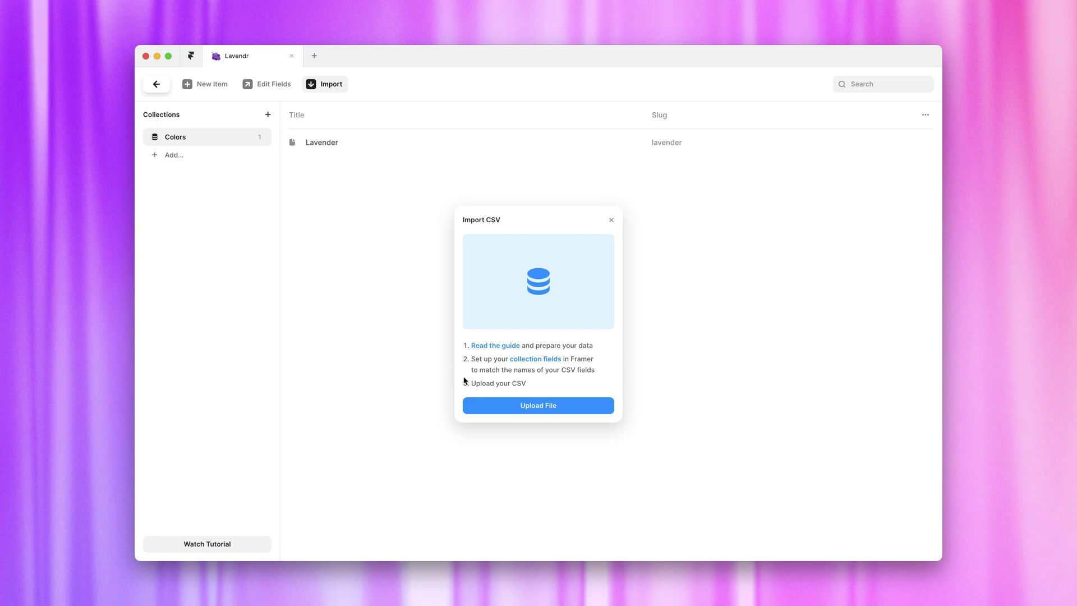
Step: Open Edit Fields to see the Colors collection's Title, Slug and Content fields
click(525, 362)
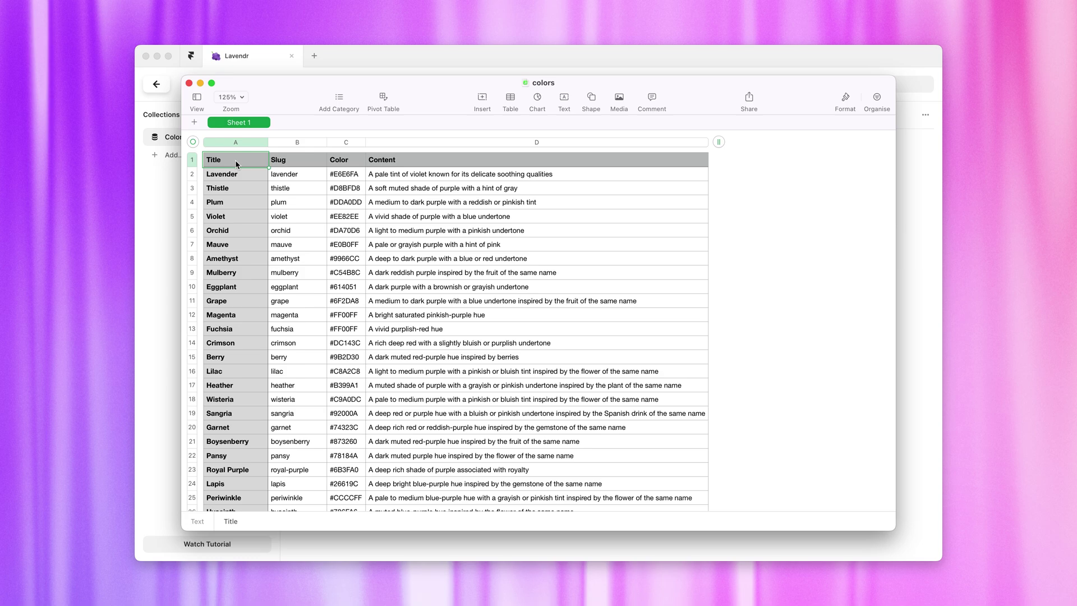
Step: Review the sheet's Slug, Color and Content headings, then switch back to Framer
click(298, 165)
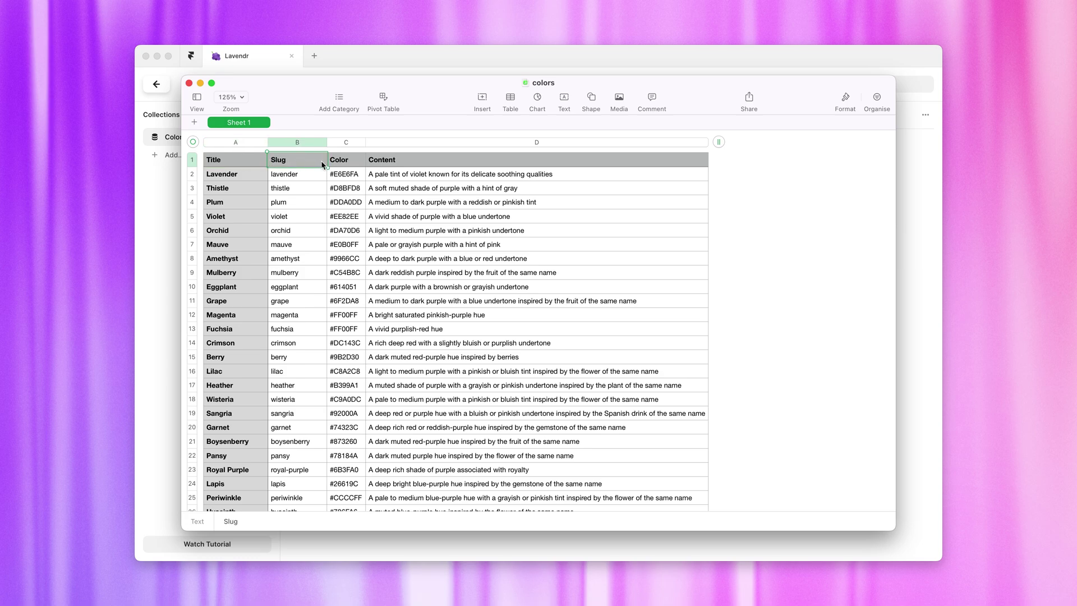
click(352, 163)
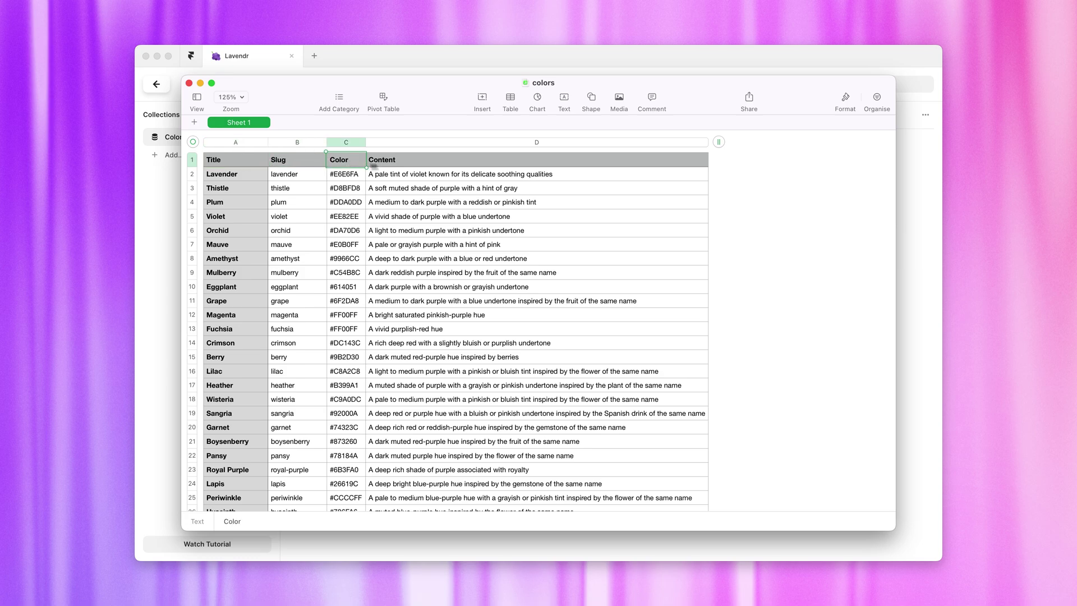
click(417, 160)
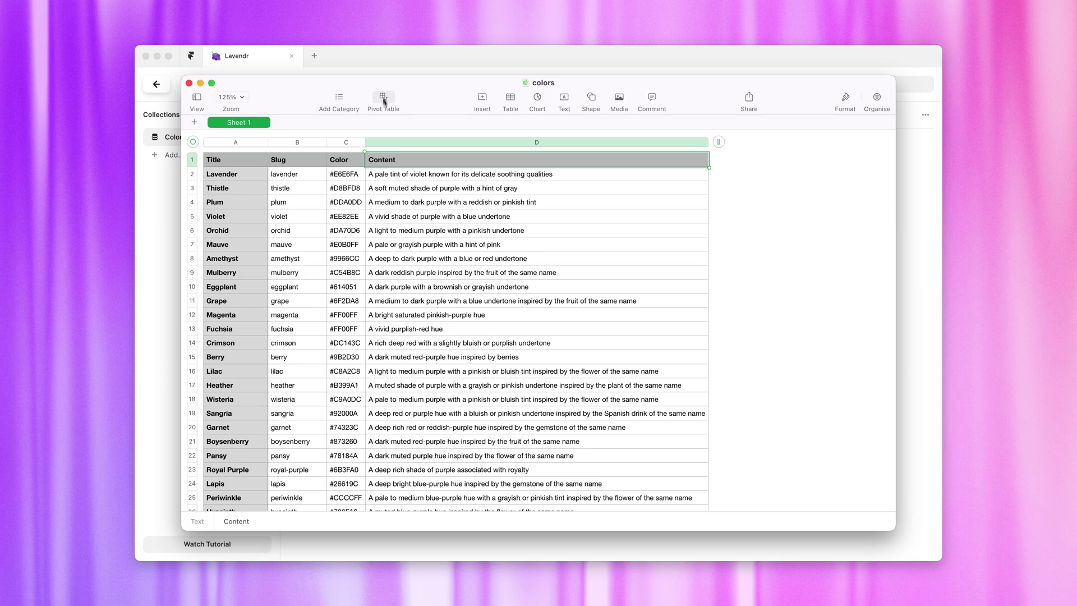
click(371, 52)
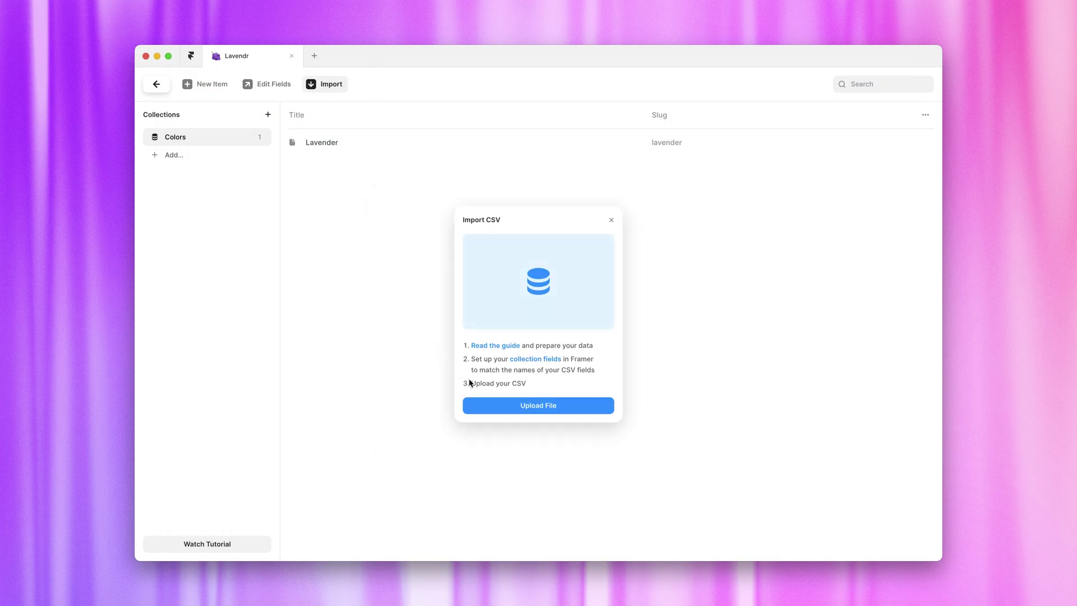
Step: Upload colors.csv from the Desktop, adding 47 items such as Thistle, Plum and Violet
click(545, 406)
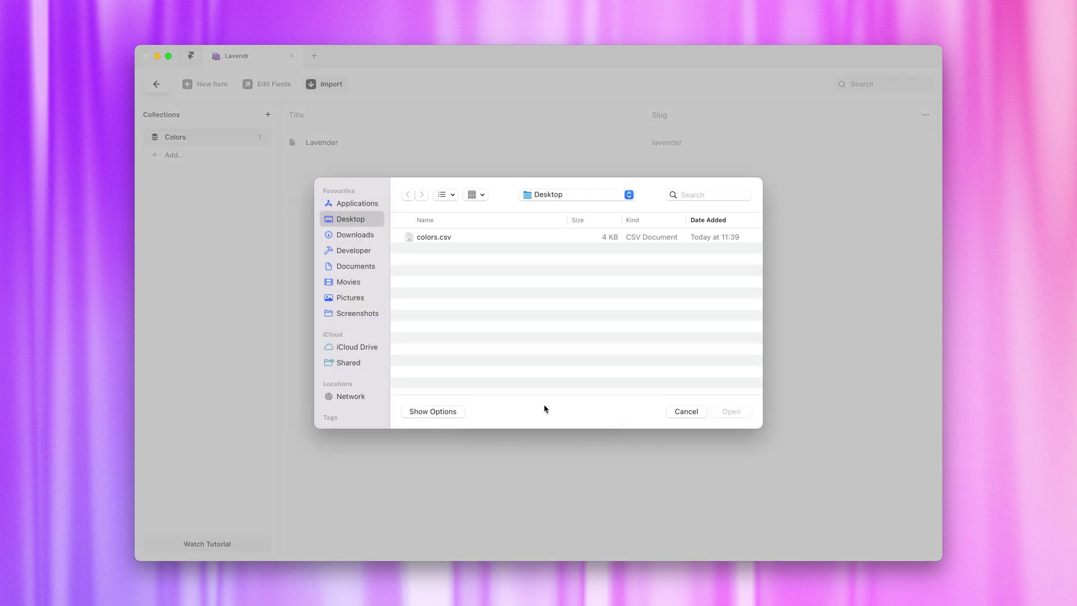
click(478, 237)
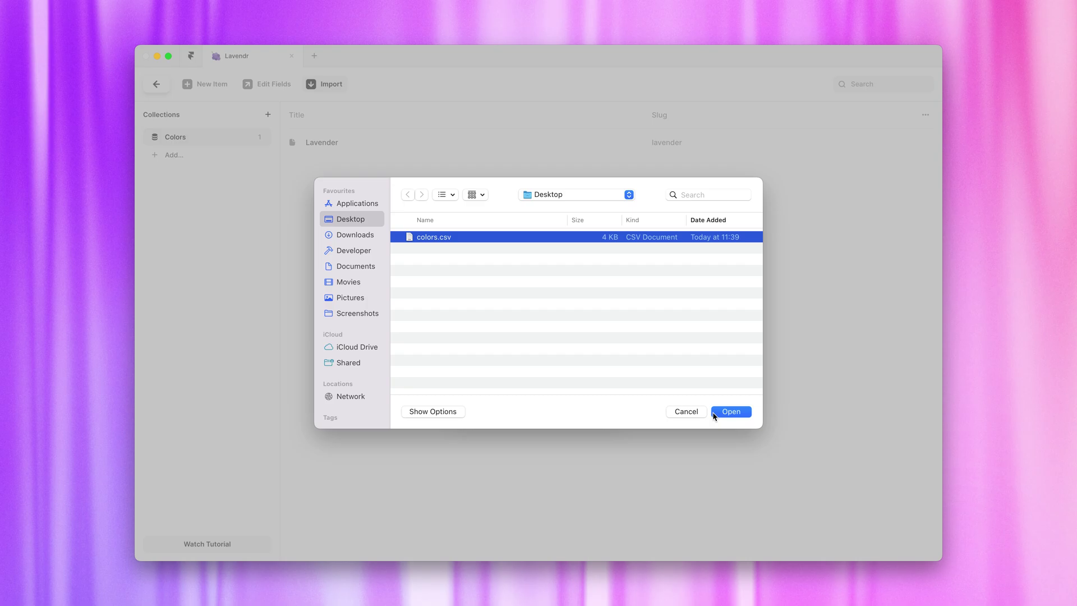
click(730, 411)
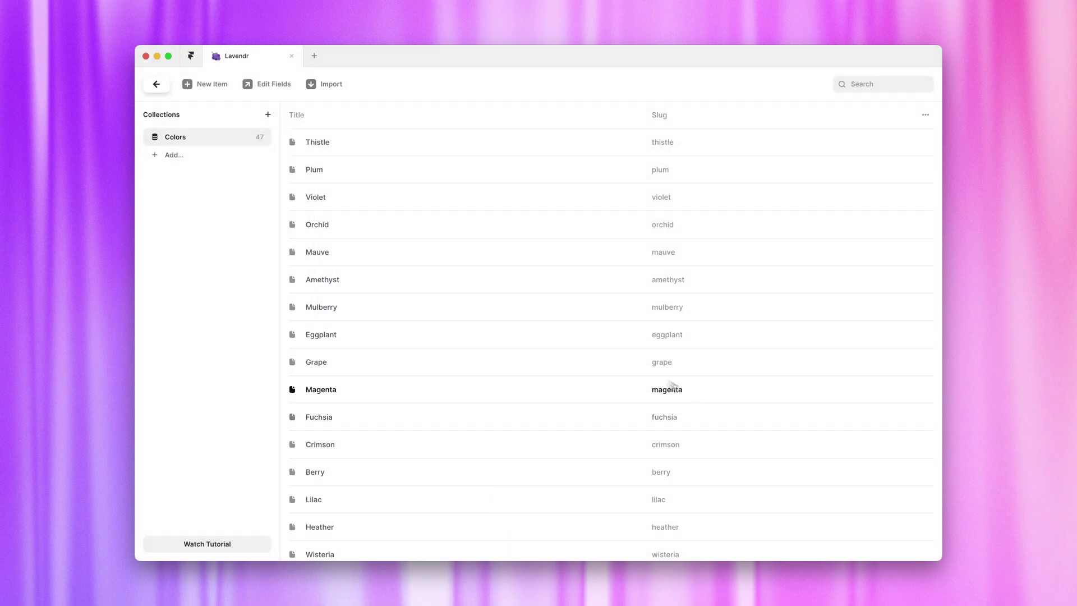
click(513, 143)
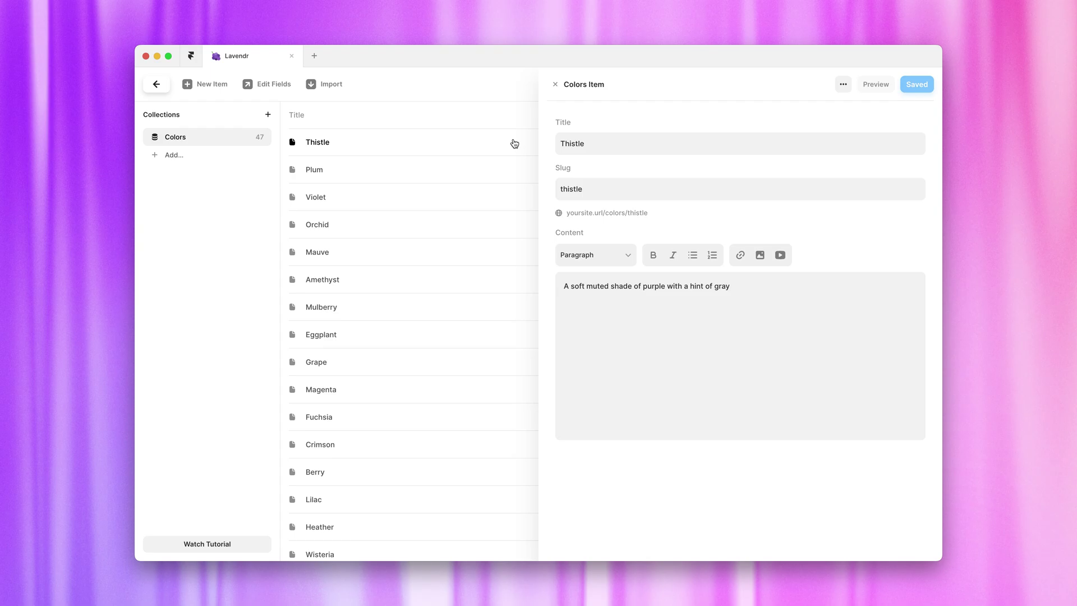
click(555, 84)
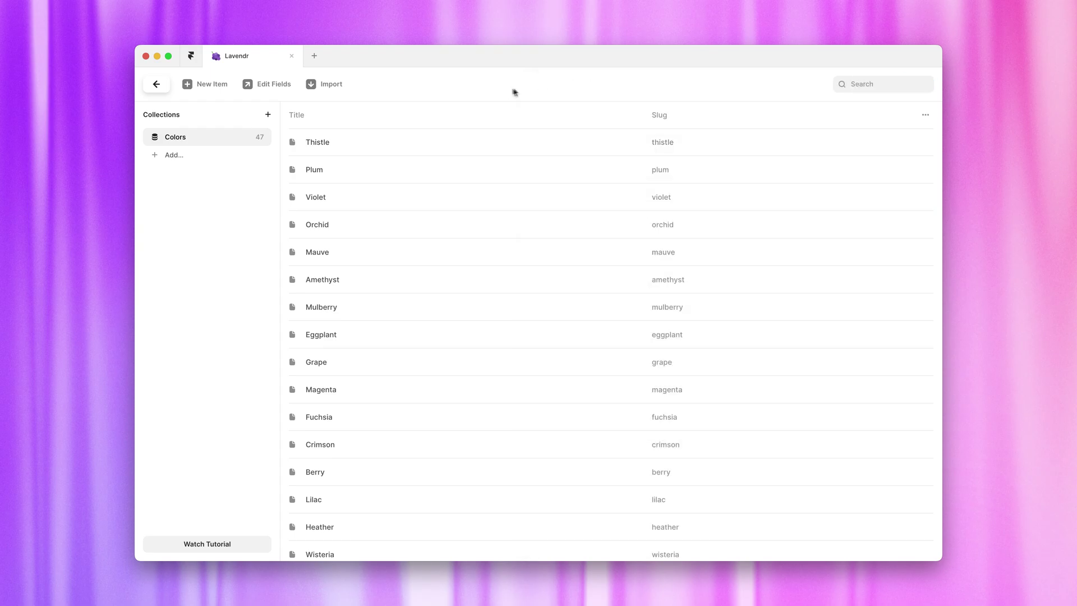
Step: Add a colour-type field named Color to the collection, then reopen Import CSV
click(265, 85)
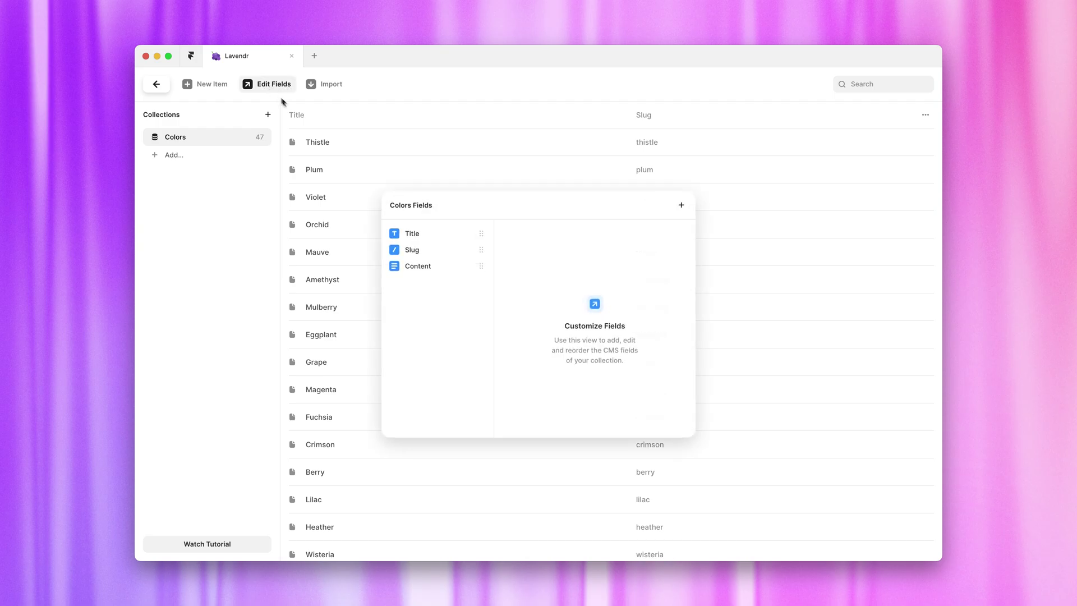
click(682, 205)
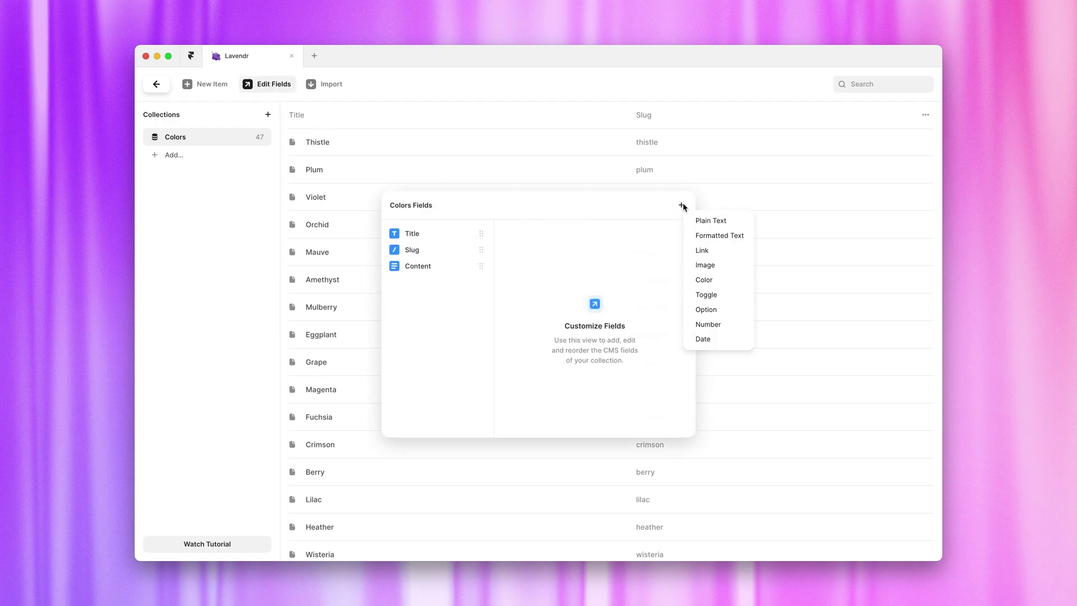
click(694, 286)
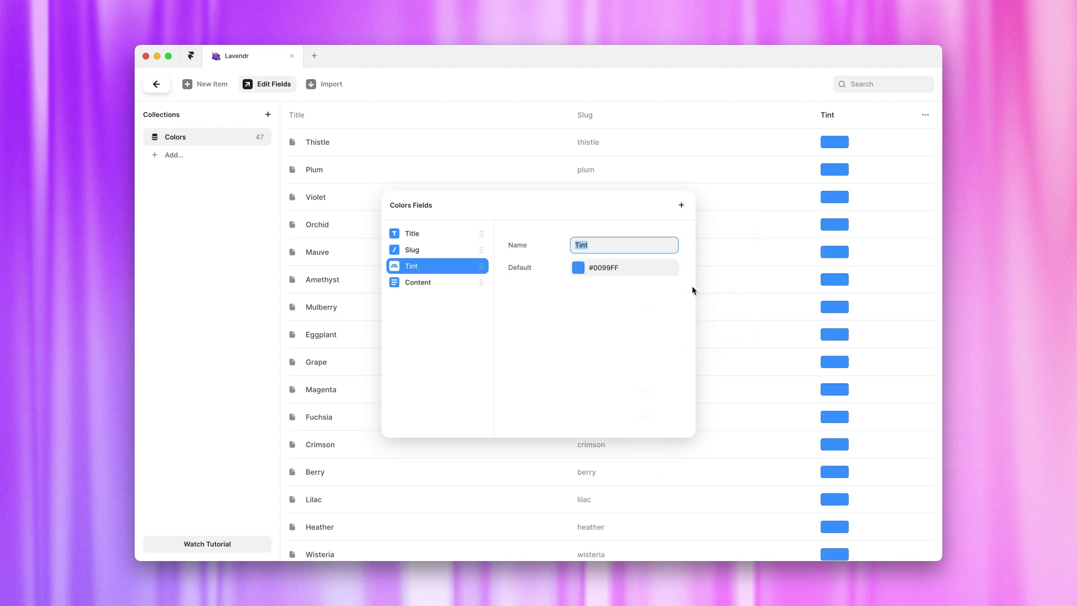
text(Colo)
text(r)
key(Return)
click(422, 118)
click(338, 86)
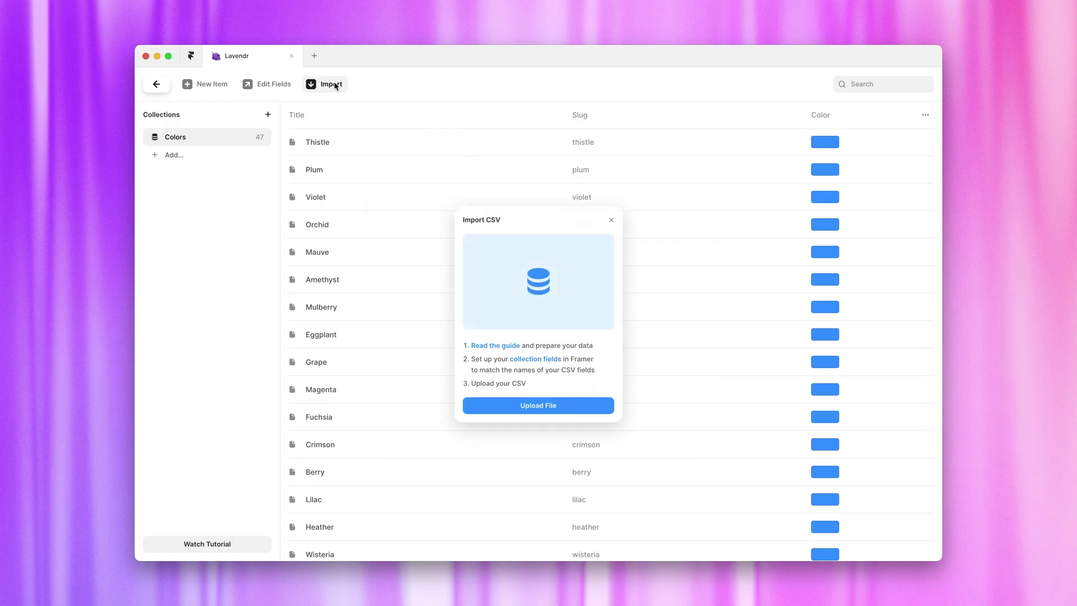
Step: Re-import colors.csv, updating all existing items with their colour values
click(546, 407)
click(456, 240)
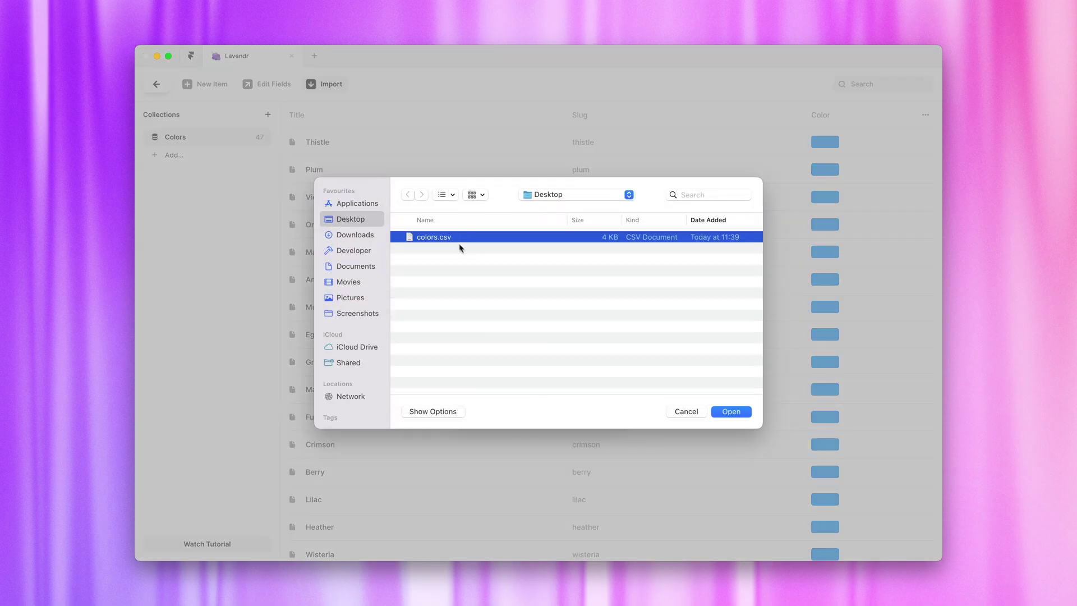
click(729, 413)
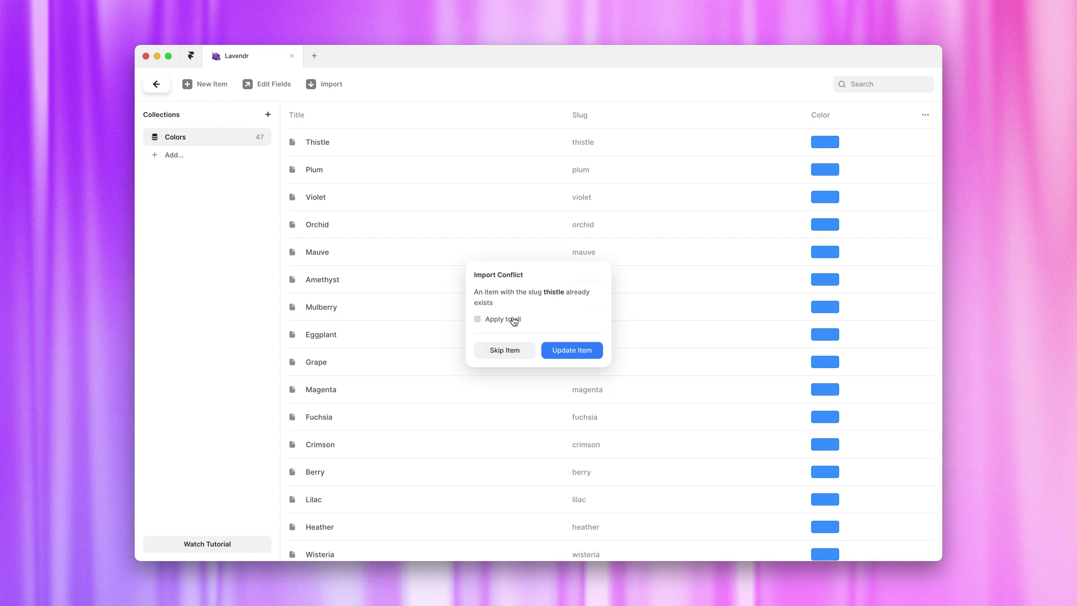
click(513, 321)
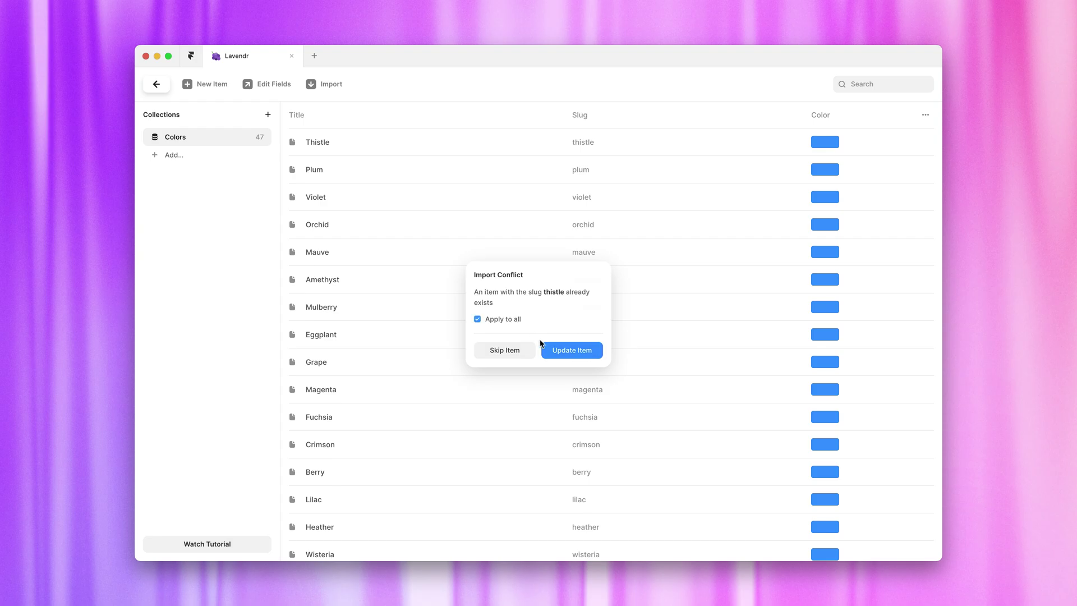
click(548, 357)
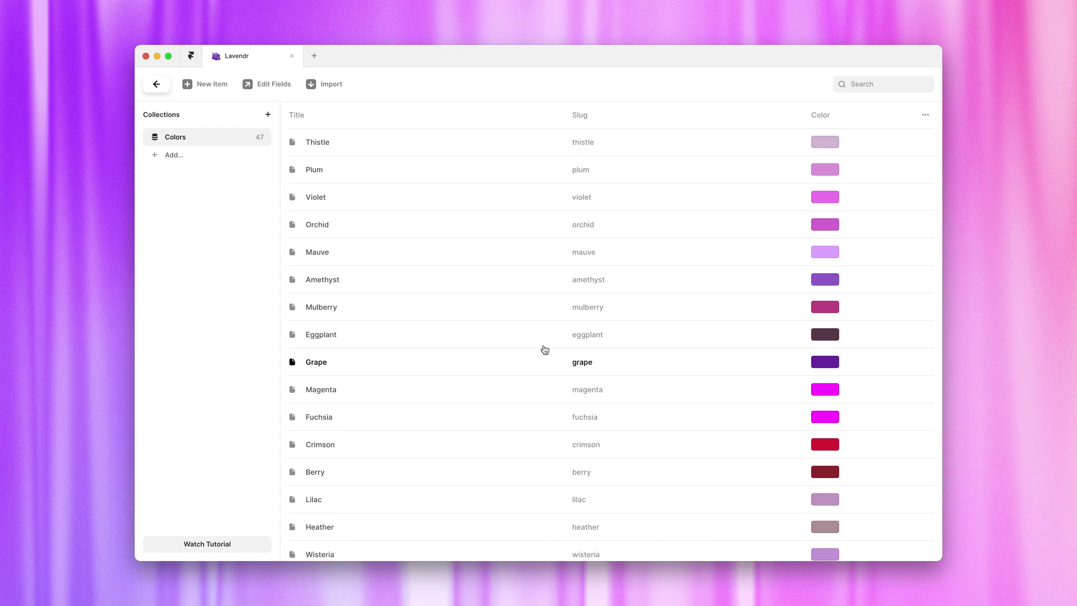
Step: Check Thistle's imported colour, then go back to the Lavendr page canvas
click(425, 145)
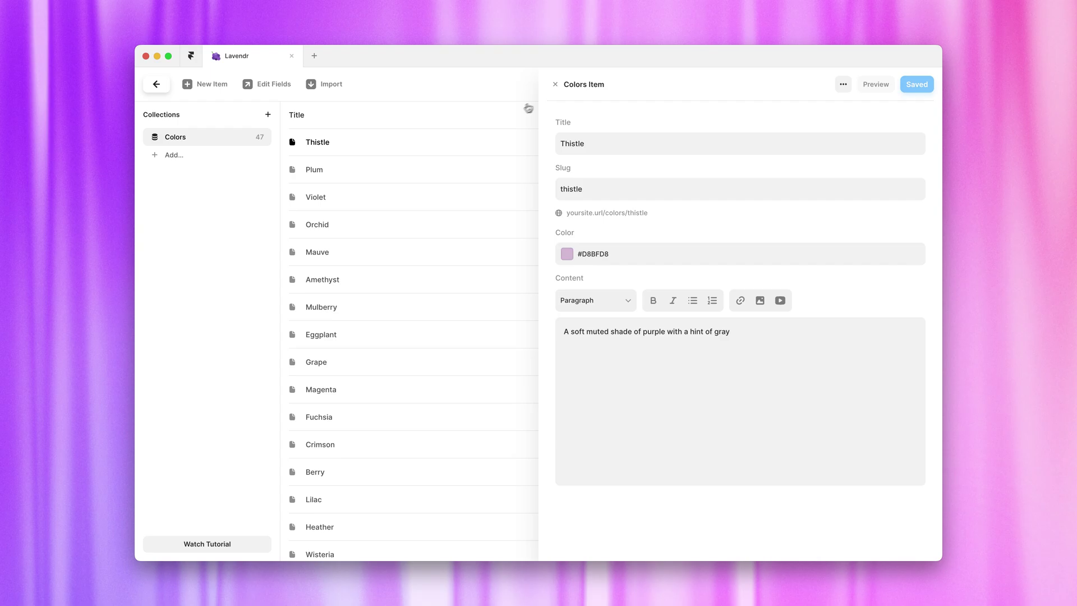
click(555, 85)
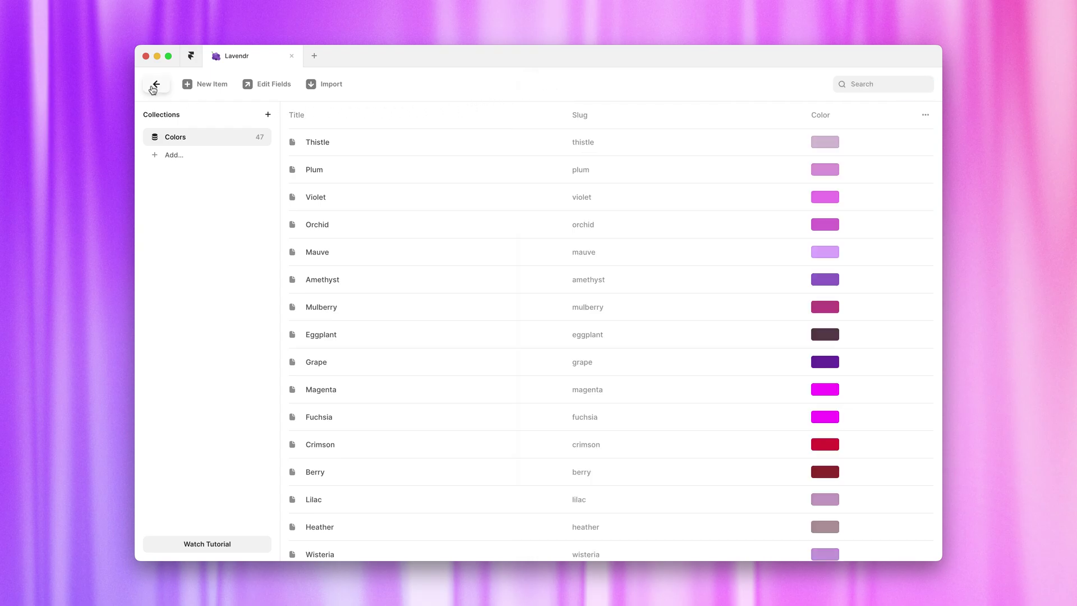
click(156, 84)
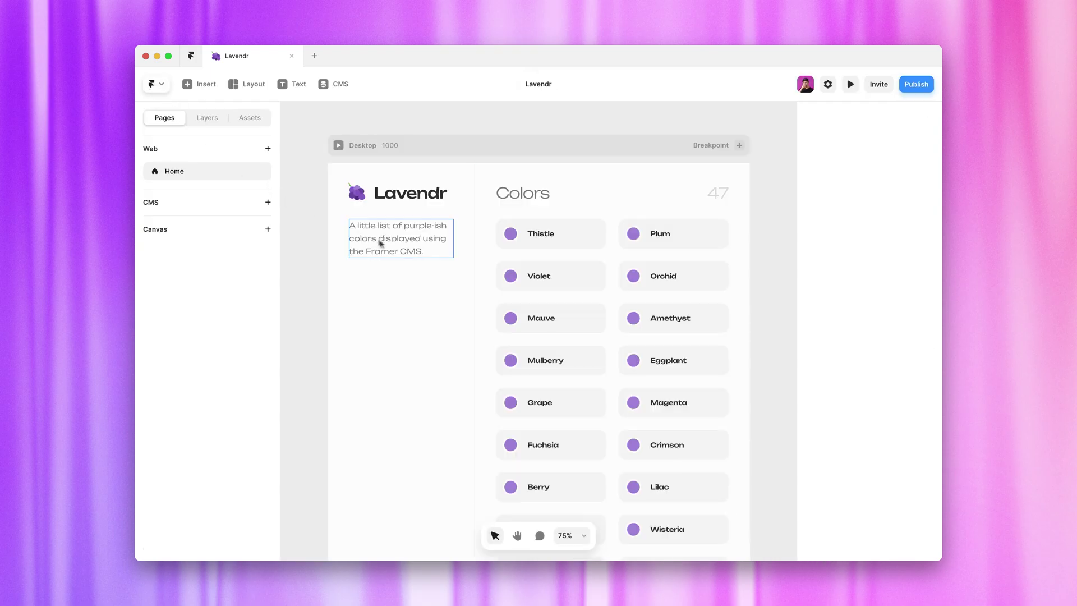
Step: Bind the Thistle card circle's fill to the CMS Color variable
click(512, 235)
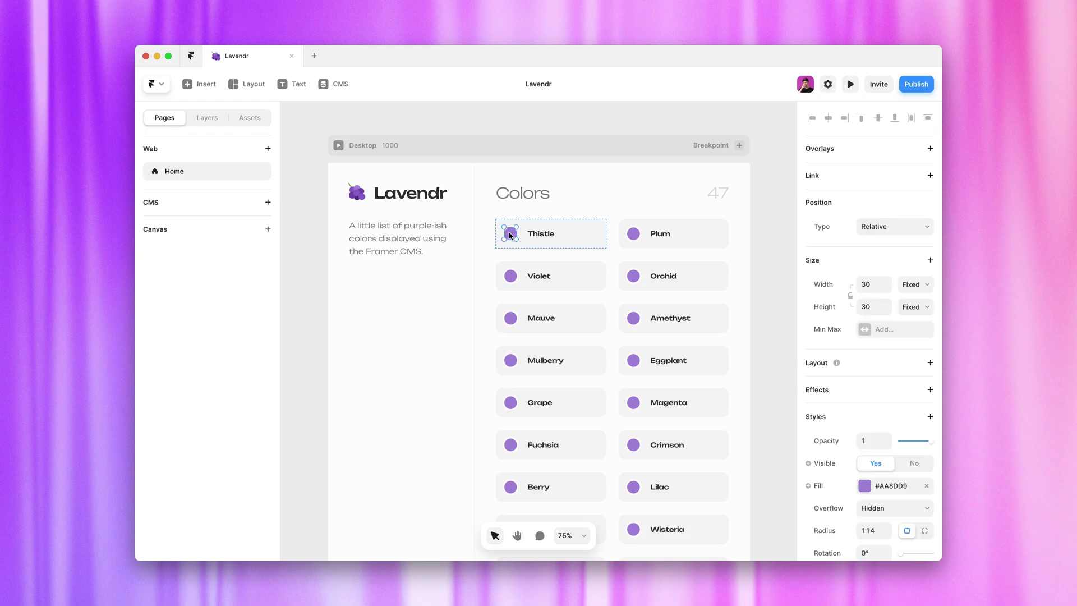
click(809, 485)
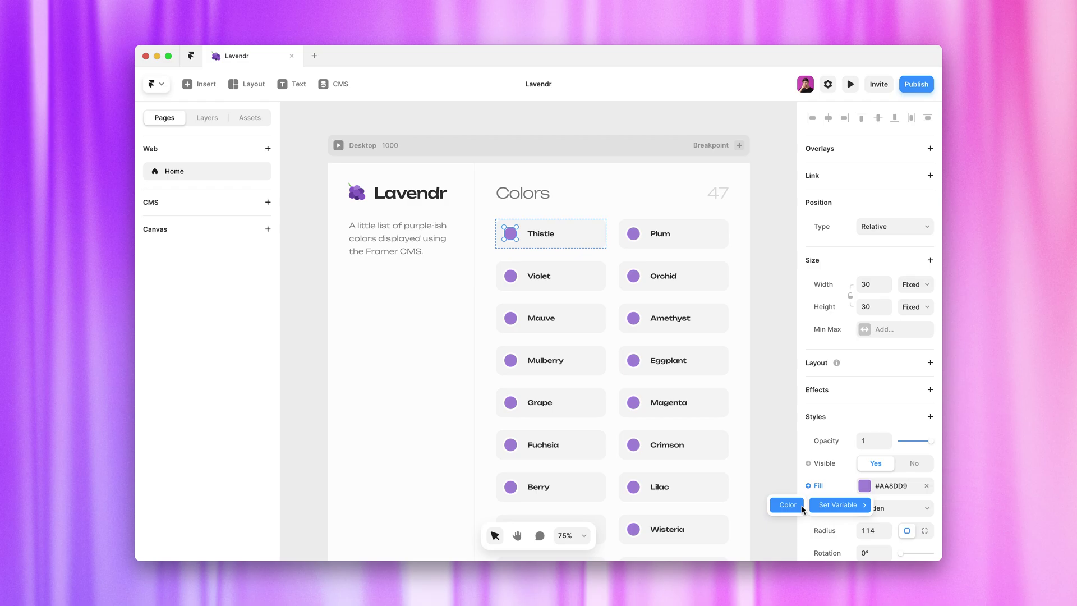
click(791, 505)
click(790, 508)
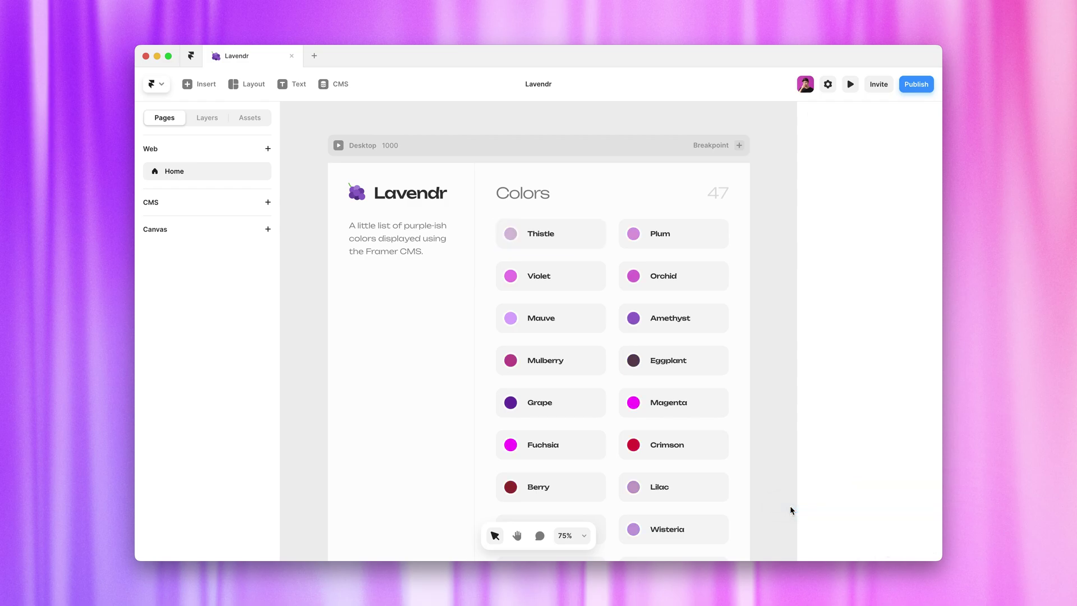